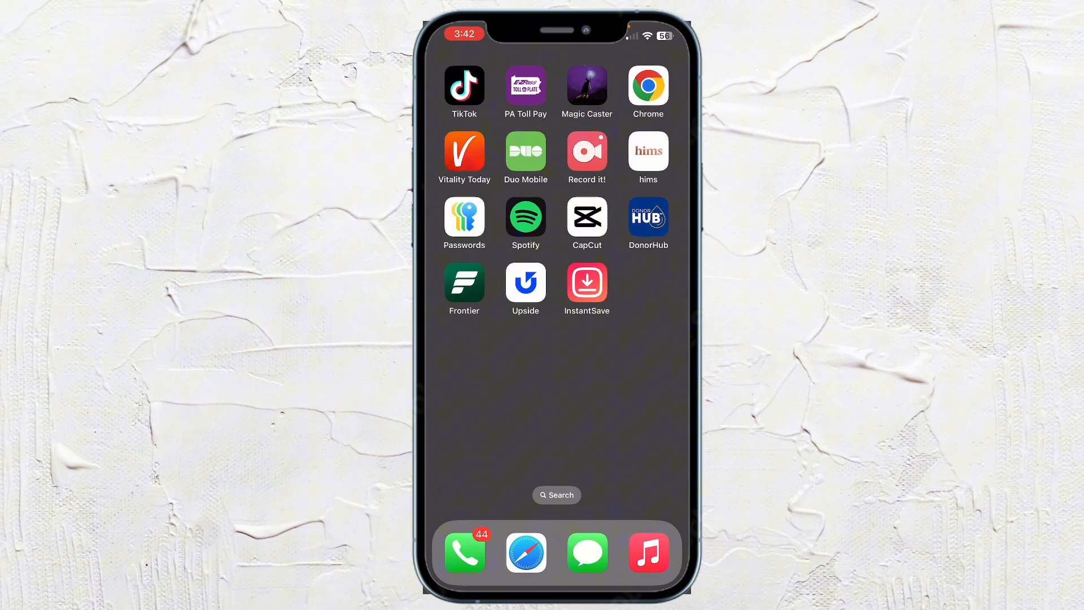
Launch CapCut from the home screen to reach the 0710 project.
{"action": "left_click", "coordinate": [587, 217]}
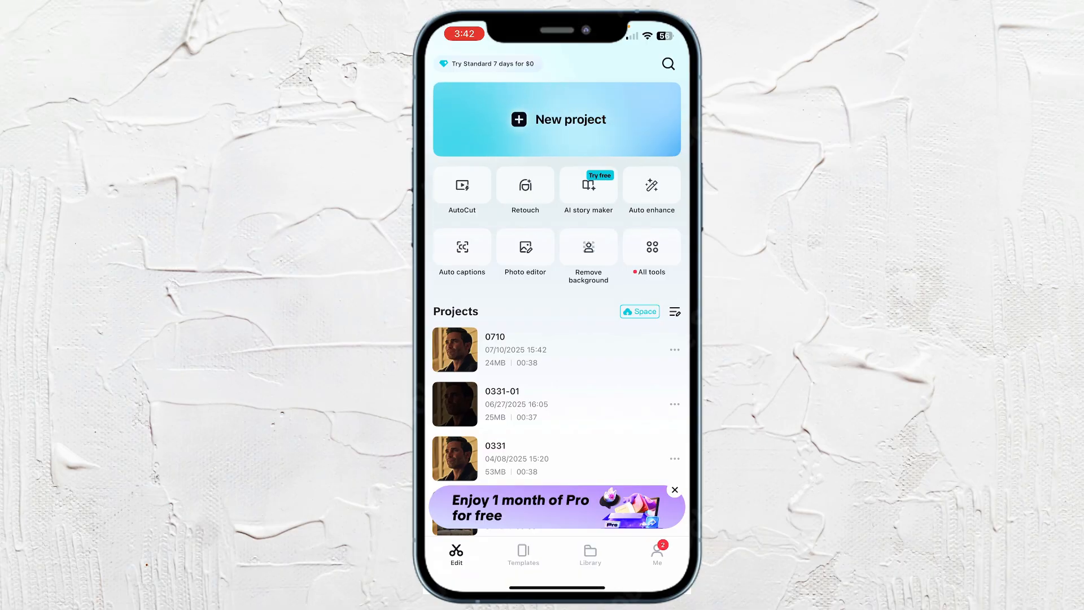
{"action": "left_click", "coordinate": [526, 348]}
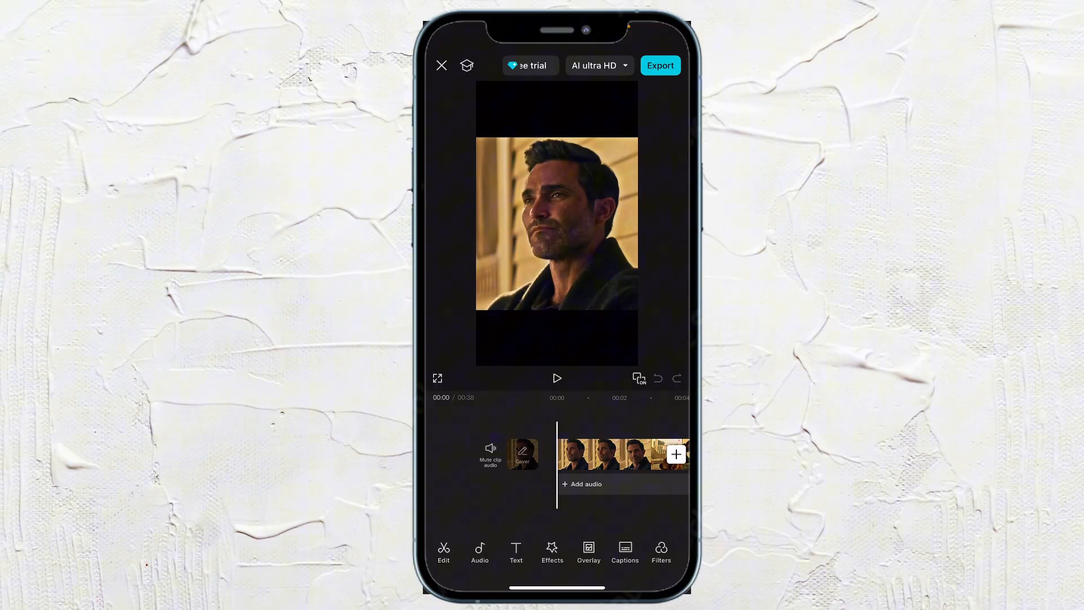
{"action": "left_click", "coordinate": [598, 65]}
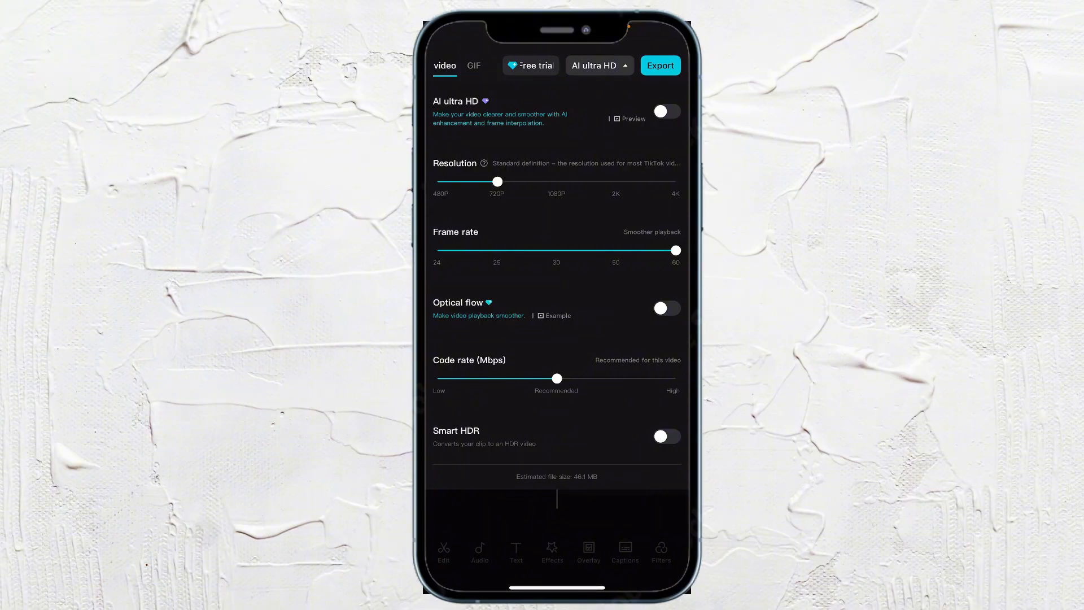
{"action": "left_click", "coordinate": [666, 111]}
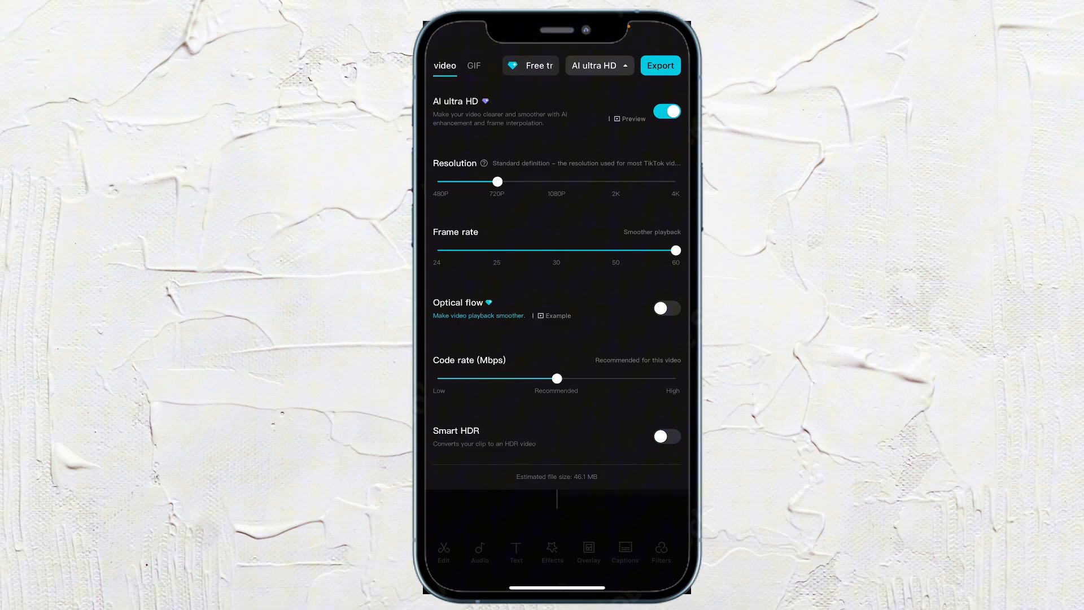
{"action": "left_click", "coordinate": [666, 111]}
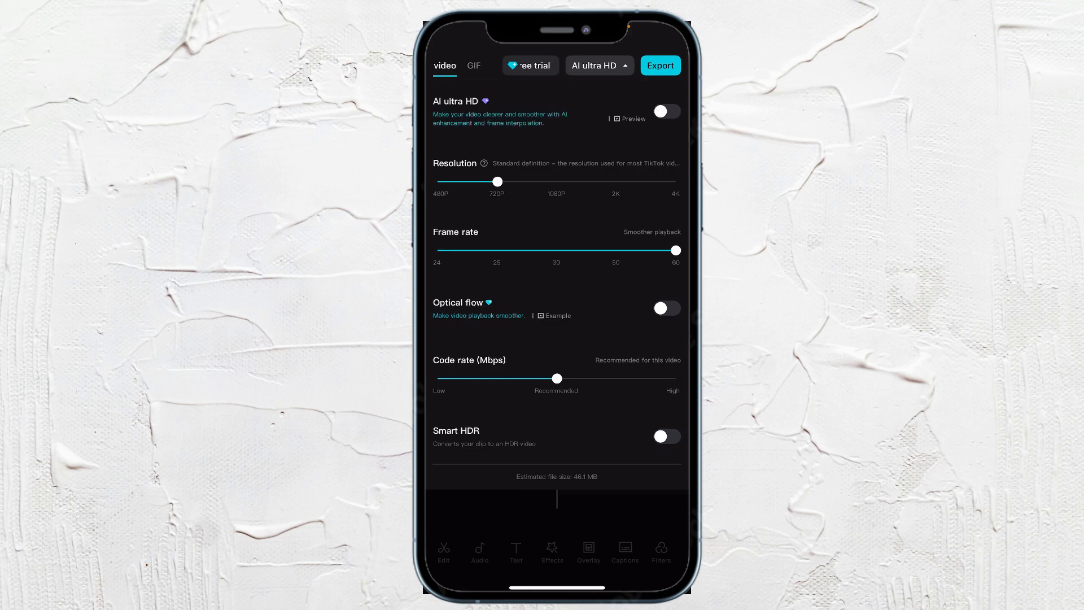
{"action": "left_click", "coordinate": [557, 525]}
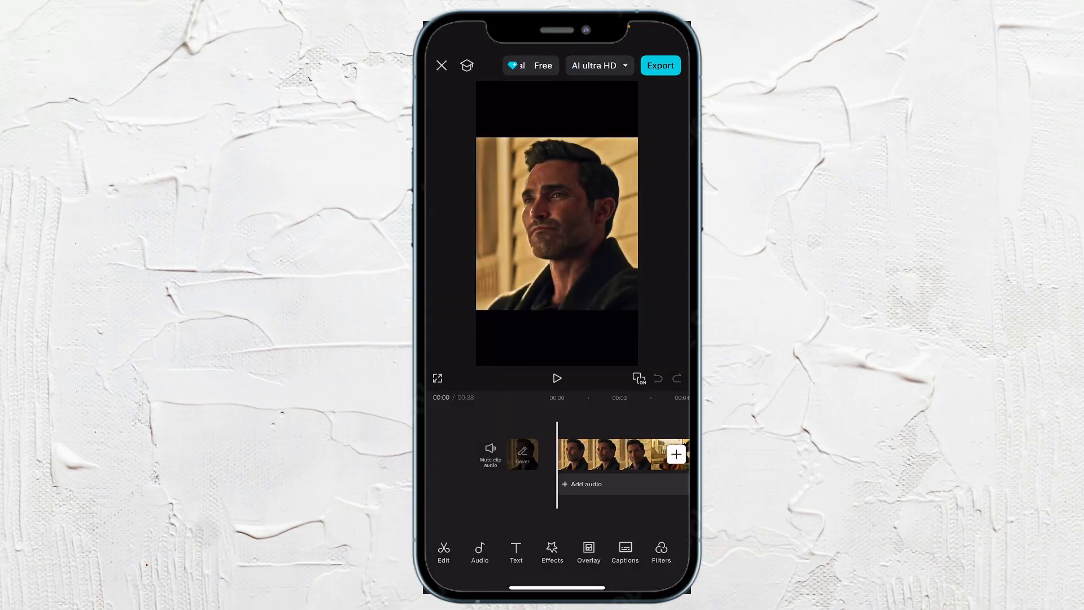
Export the selected clip to the device and leave the share screen with Done.
{"action": "left_click", "coordinate": [593, 455]}
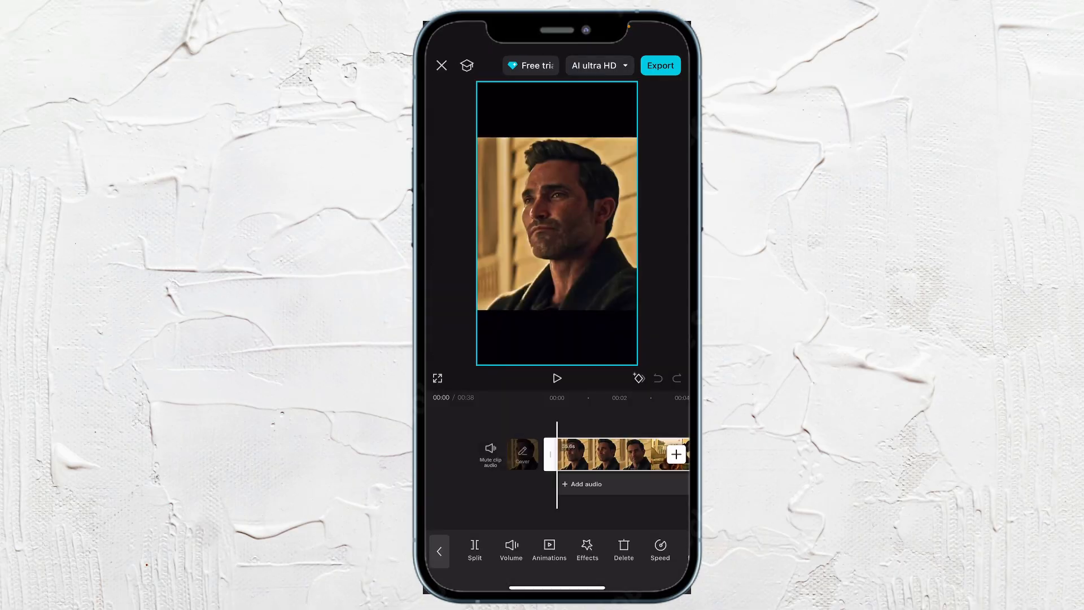
{"action": "left_click", "coordinate": [661, 65]}
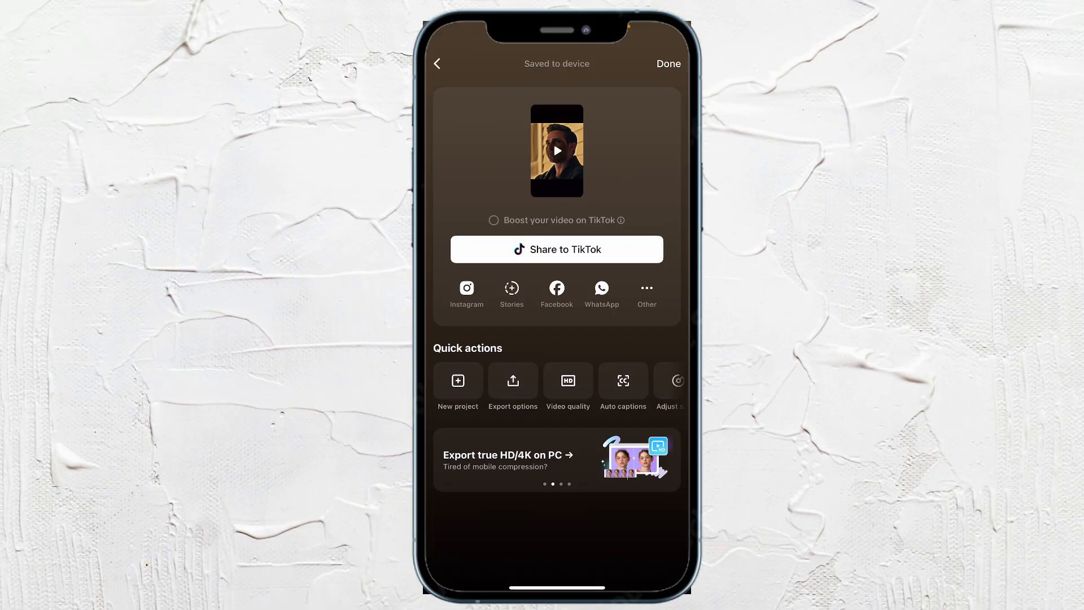
{"action": "left_click", "coordinate": [668, 64]}
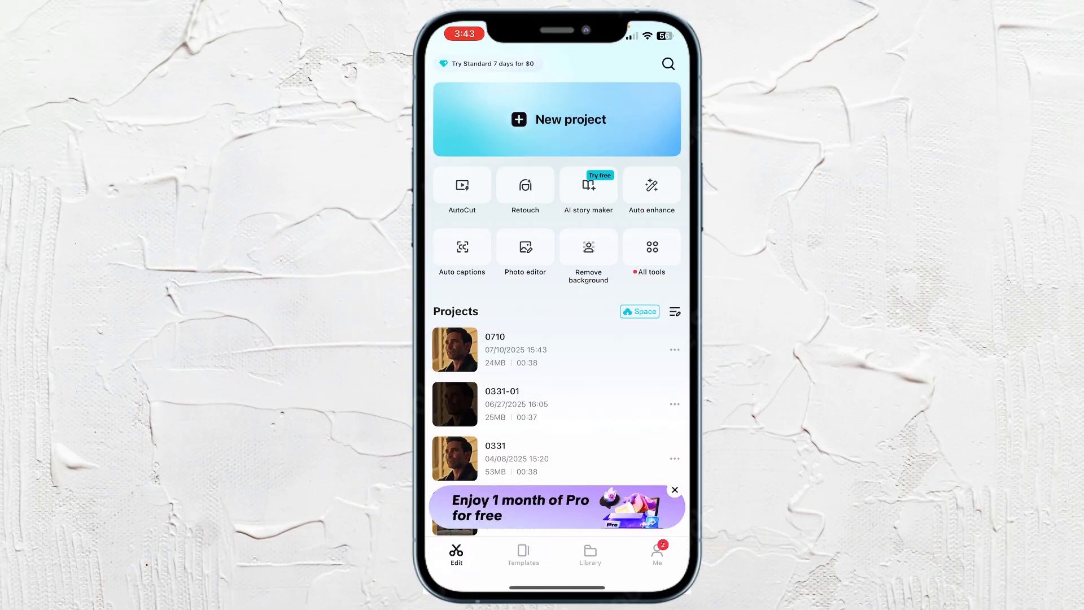
Leave CapCut, reach Photos and view the next saved video under Today.
{"action": "left_click_drag", "start_coordinate": [556, 587], "coordinate": [557, 424]}
{"action": "mouse_move", "coordinate": [635, 297]}
{"action": "left_mouse_down"}
{"action": "mouse_move", "coordinate": [474, 297]}
{"action": "mouse_move", "coordinate": [635, 297]}
{"action": "left_mouse_up"}
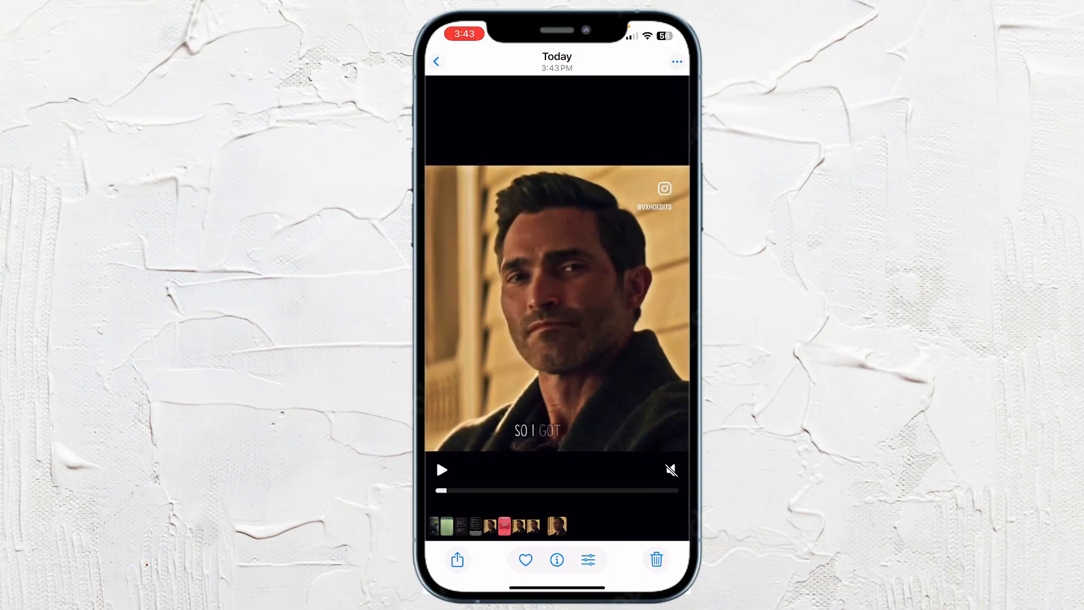
{"action": "left_click", "coordinate": [442, 470]}
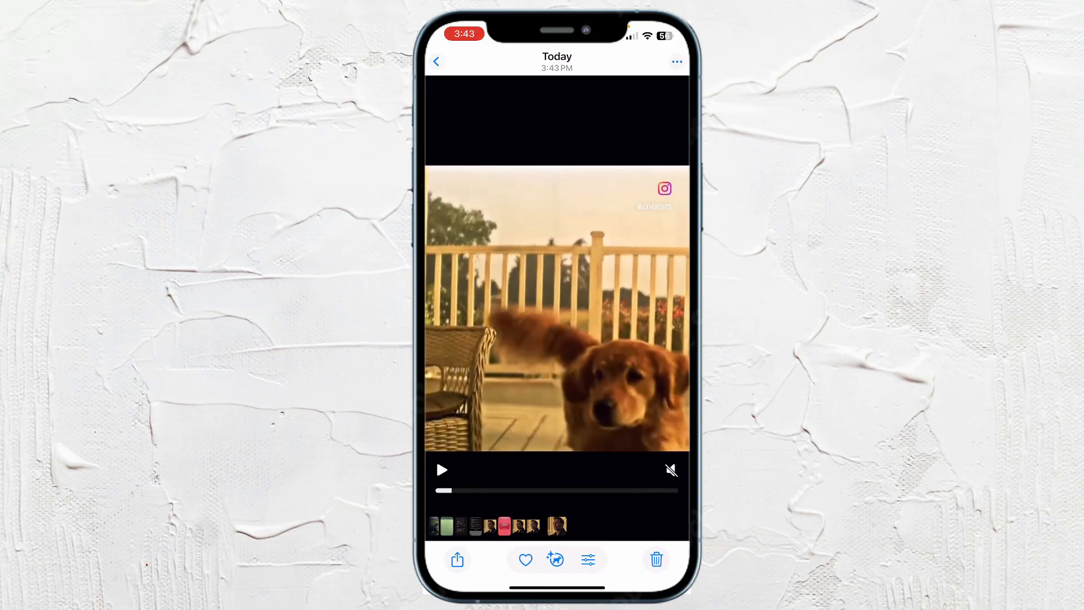